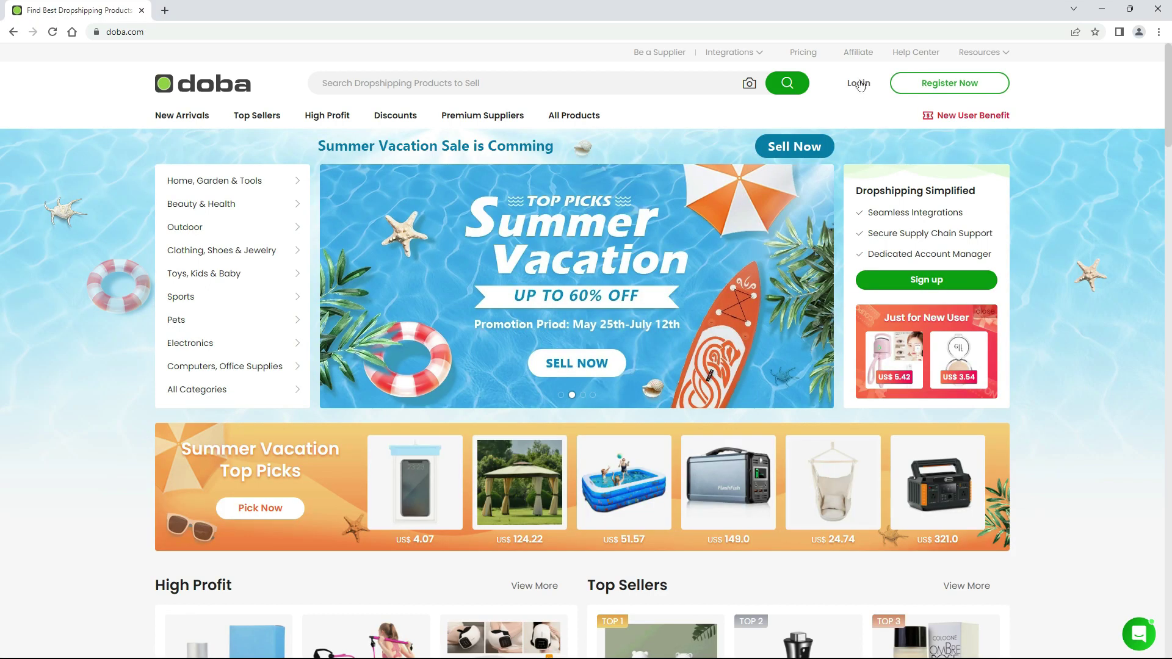
Sign in to the Doba retailer account with email and password, then open My Doba.
click(858, 84)
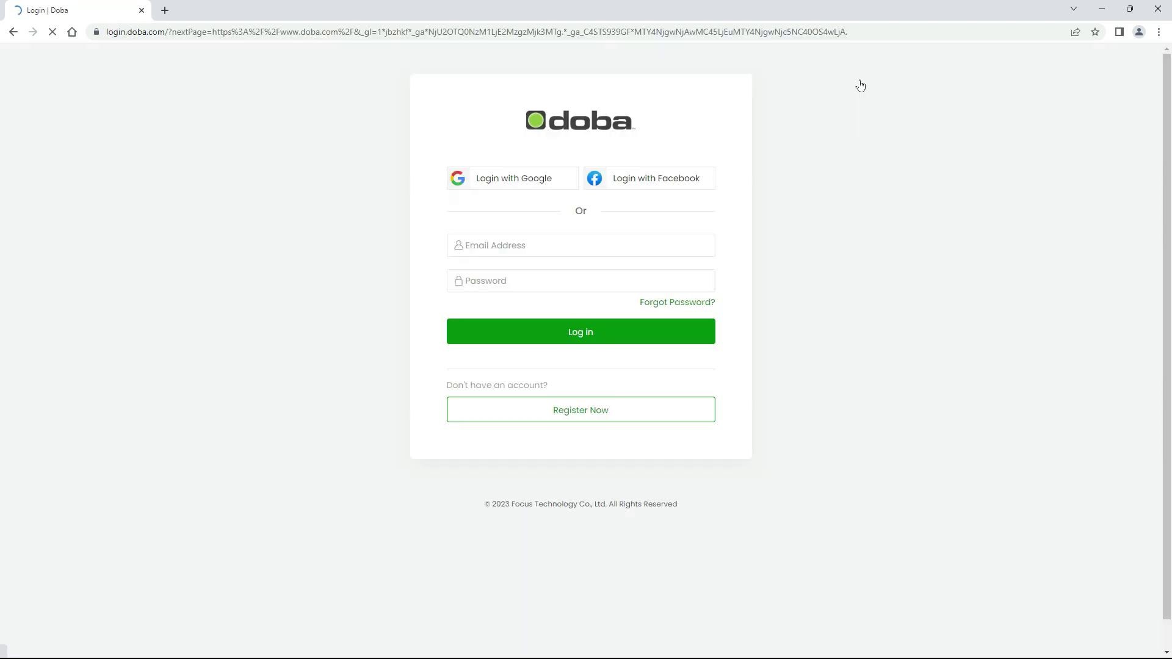
click(580, 244)
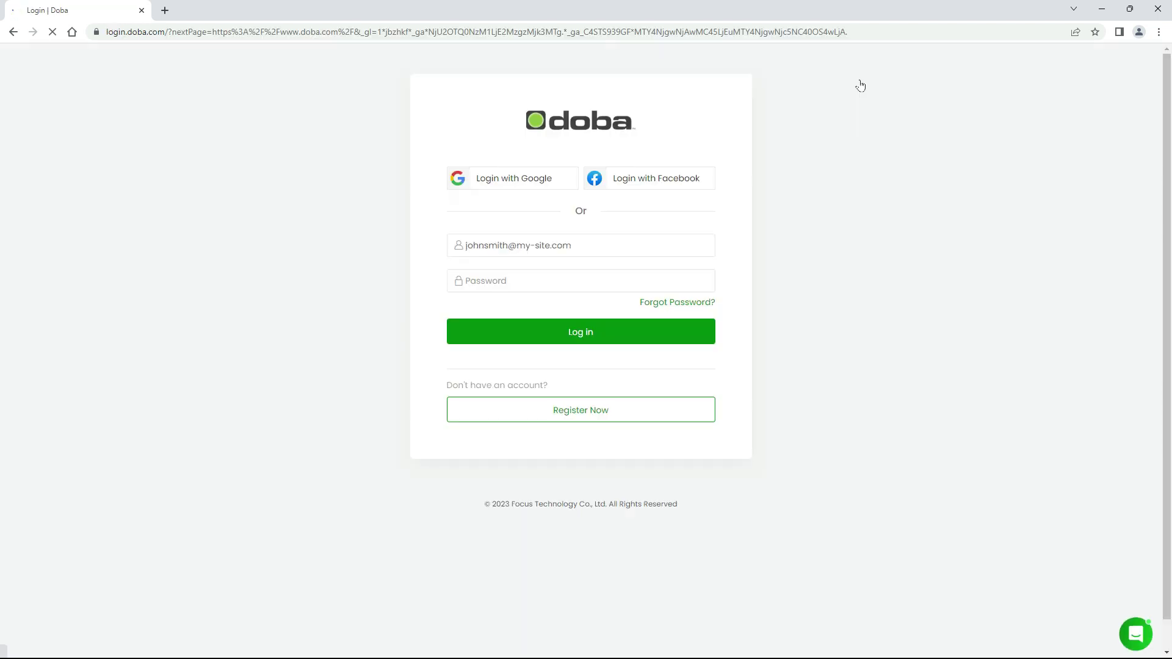
key(Tab)
click(615, 281)
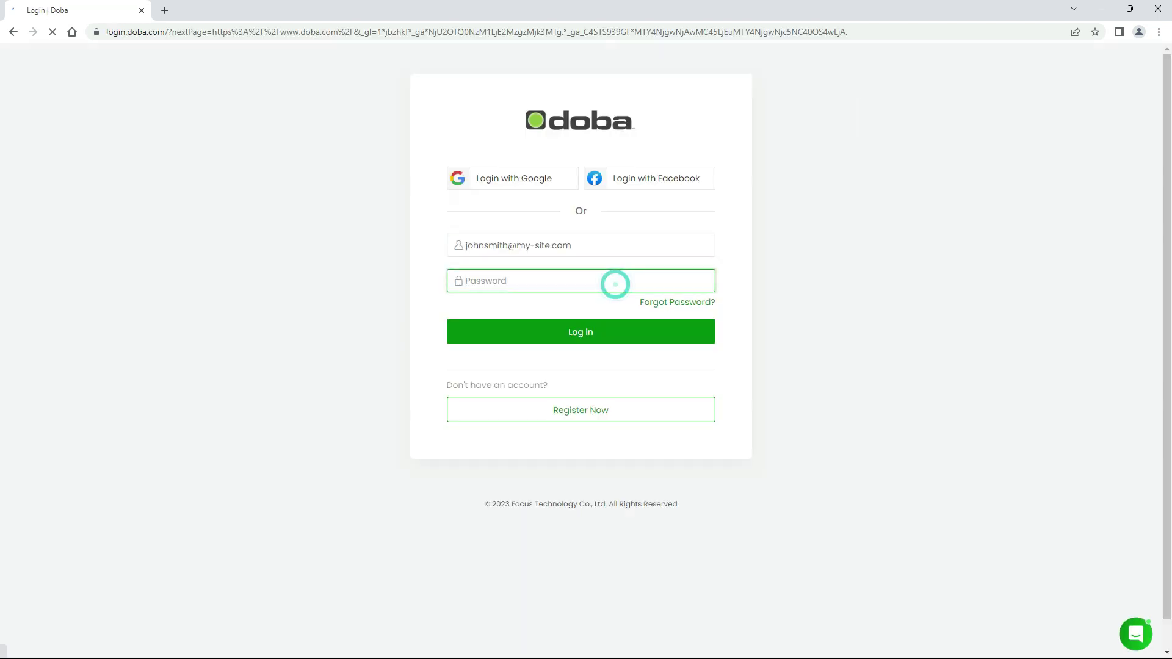
text(password)
click(623, 335)
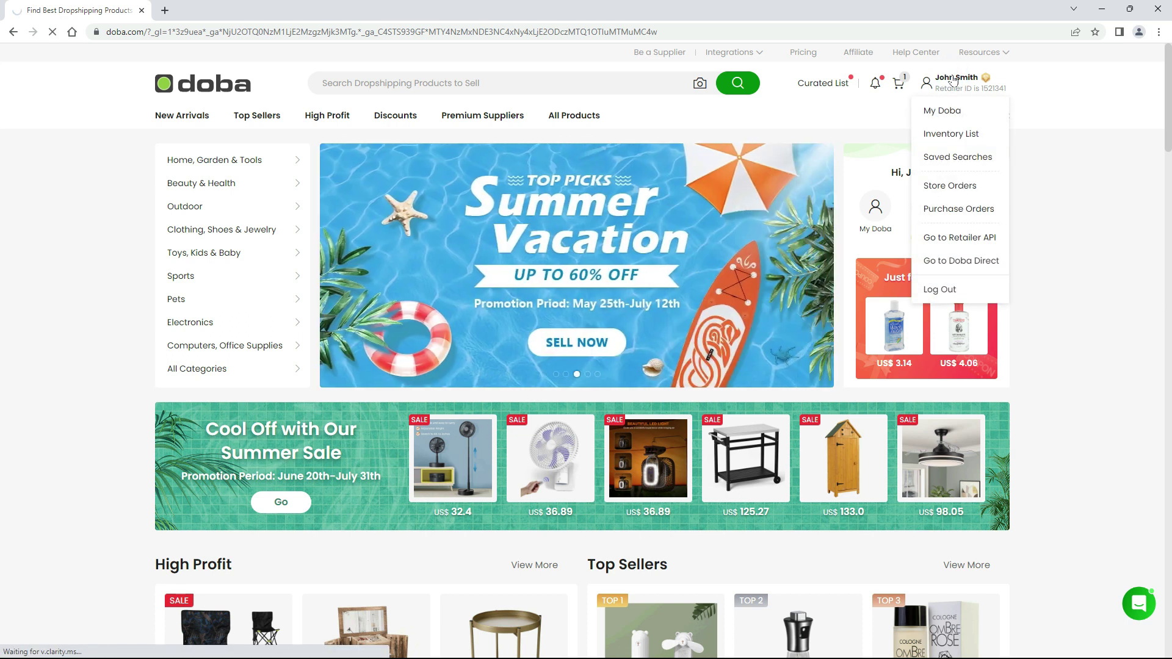
click(942, 111)
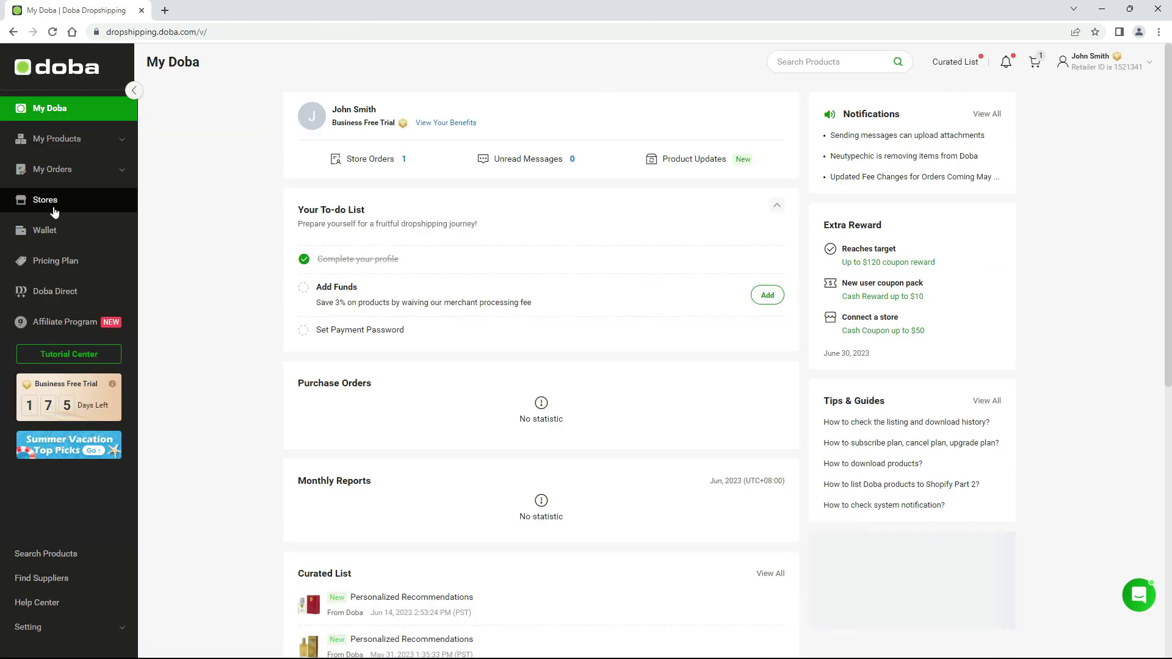
Open the Stores list and choose Connect a New Store to see the platform options.
click(45, 200)
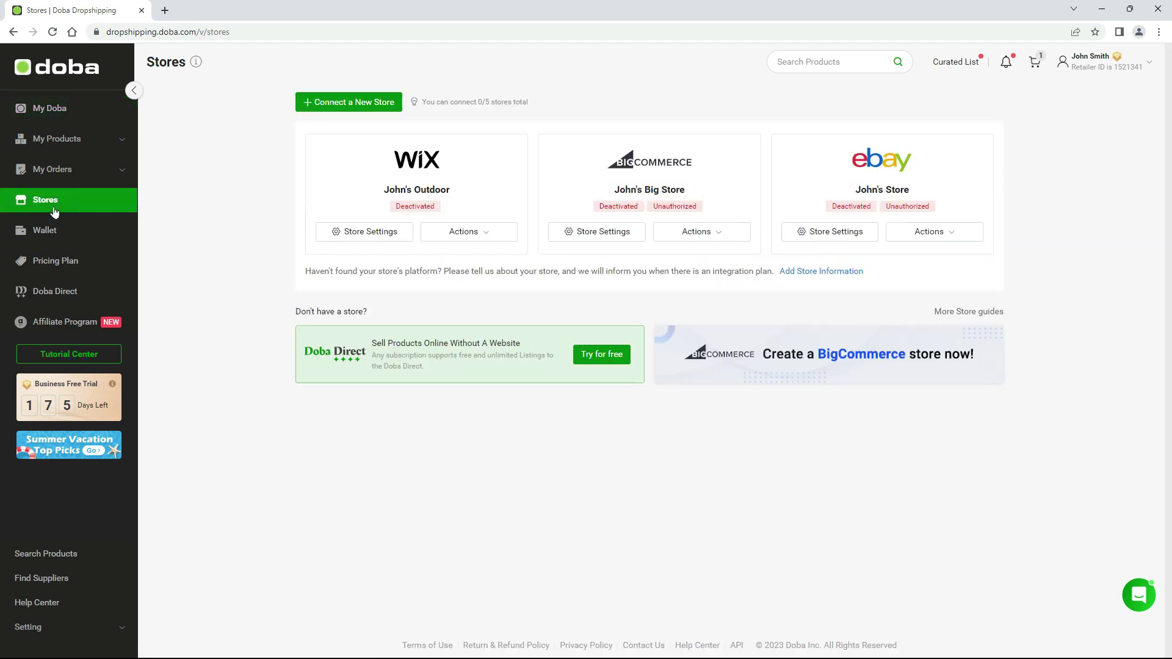
click(352, 102)
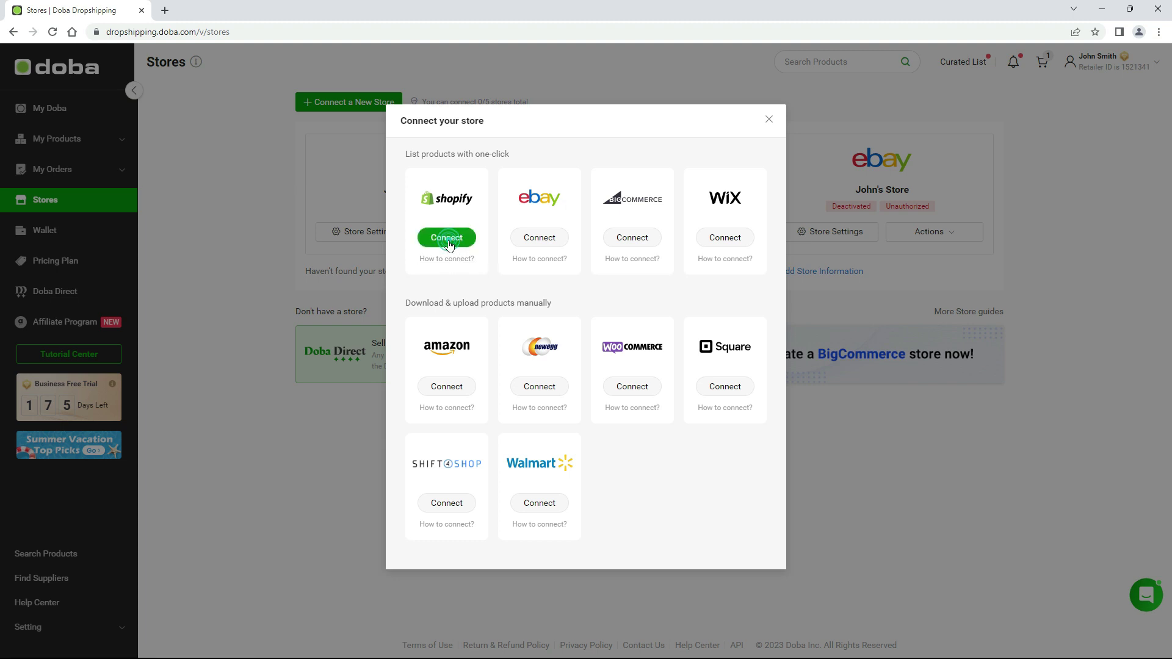
Choose Shopify, add the Doba app, and sign in to the John's Outdoors Shopify account.
click(449, 240)
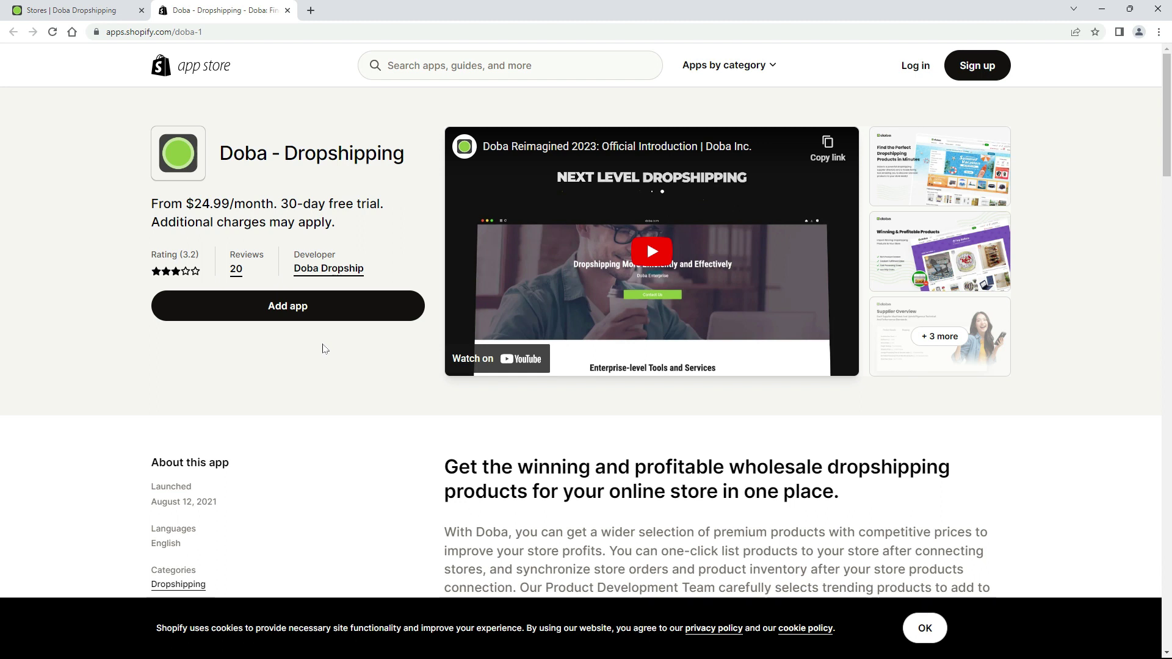
click(301, 311)
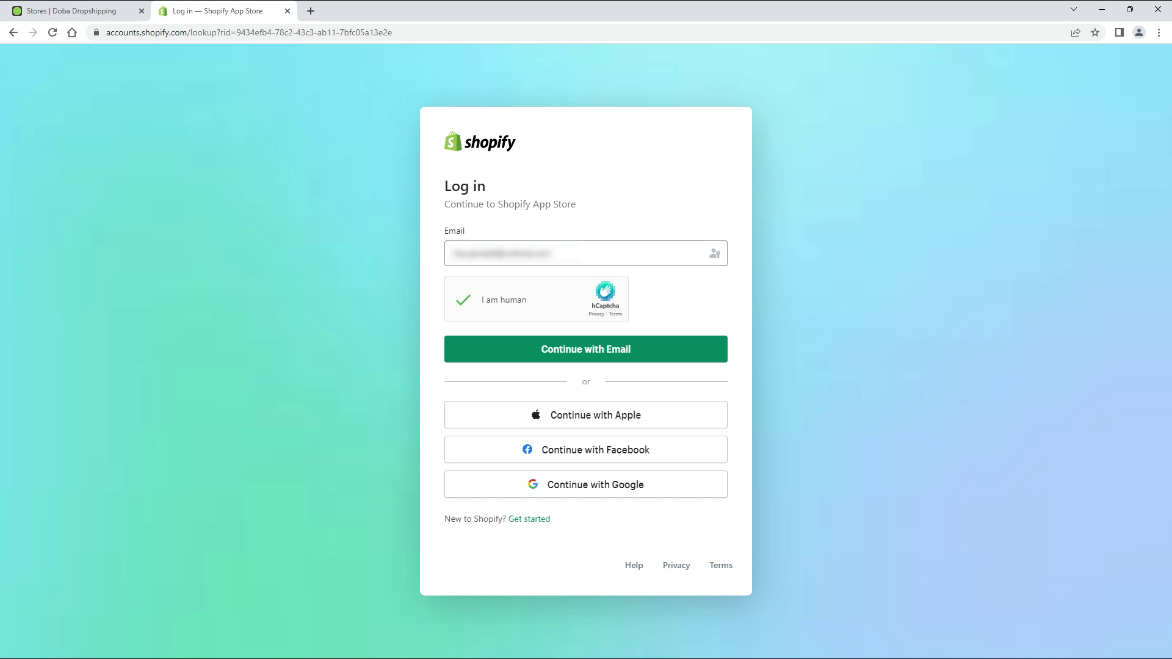
click(693, 354)
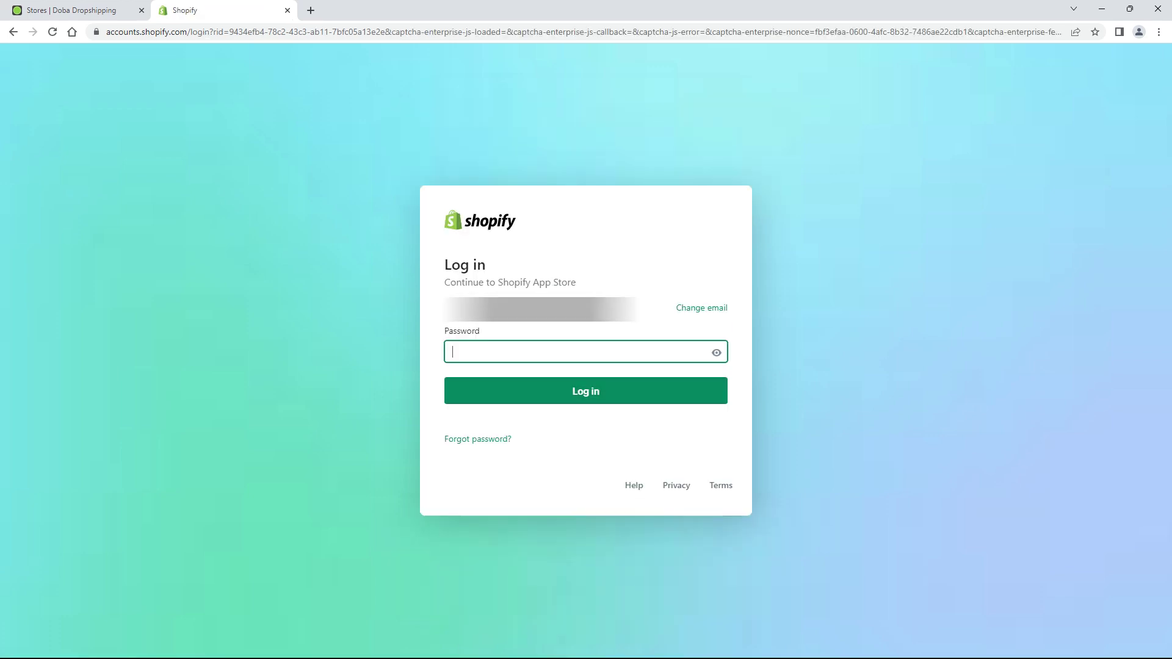
text(••••••••••••••)
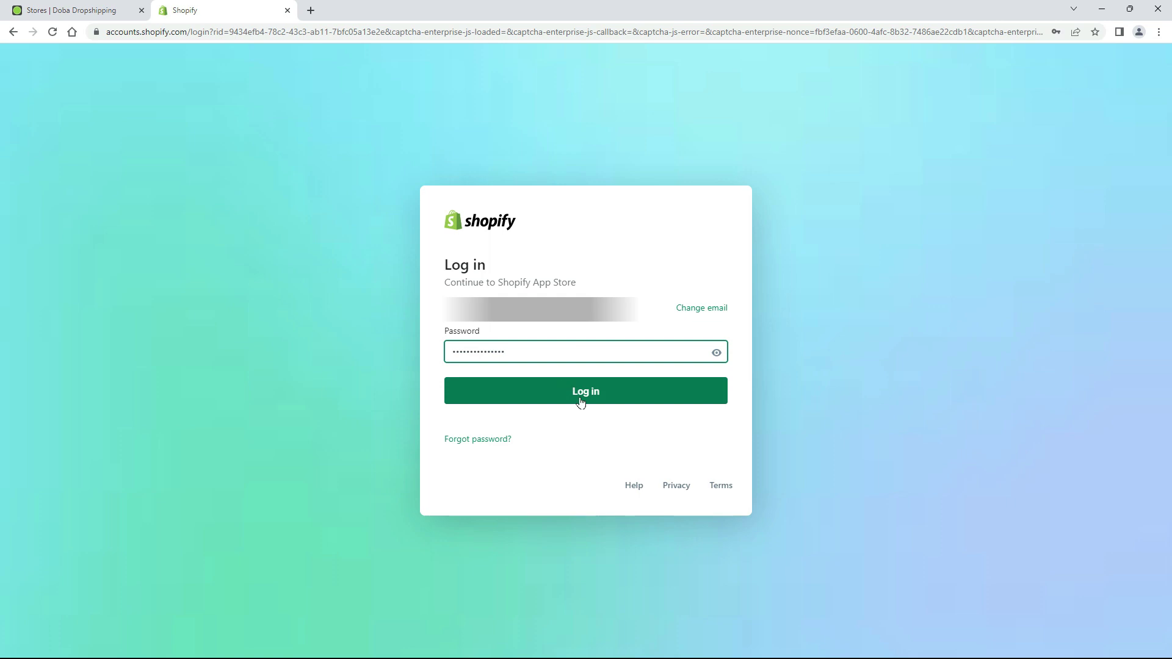
click(580, 395)
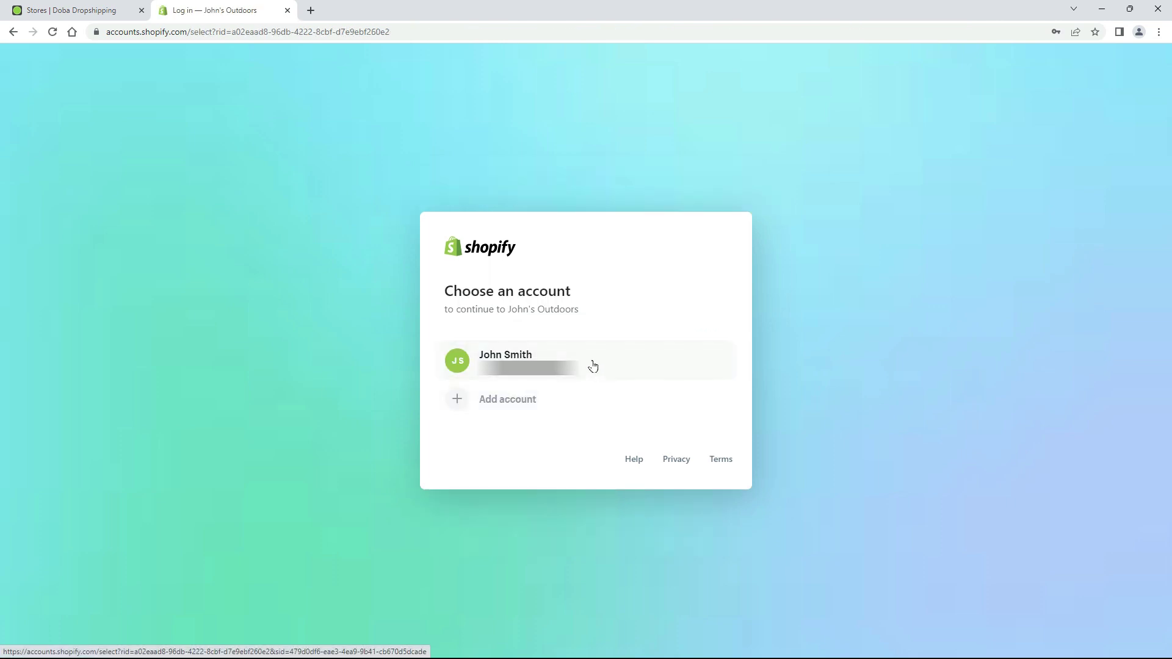
click(593, 367)
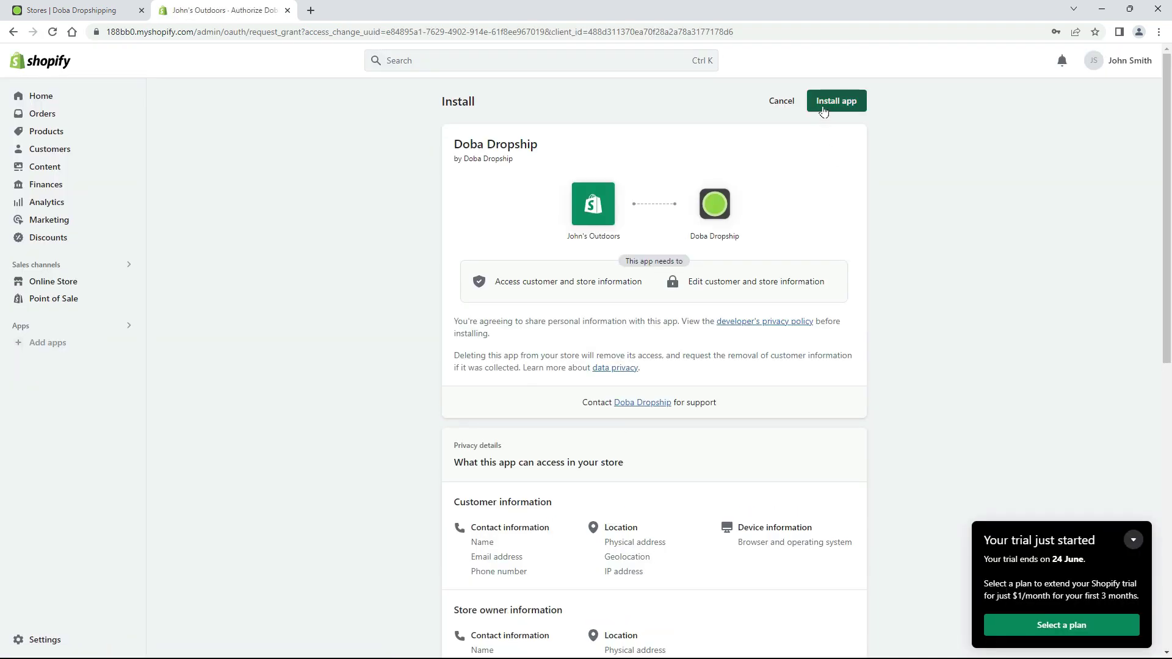
Install the Doba Dropship app on the John's Outdoors Shopify store.
click(835, 102)
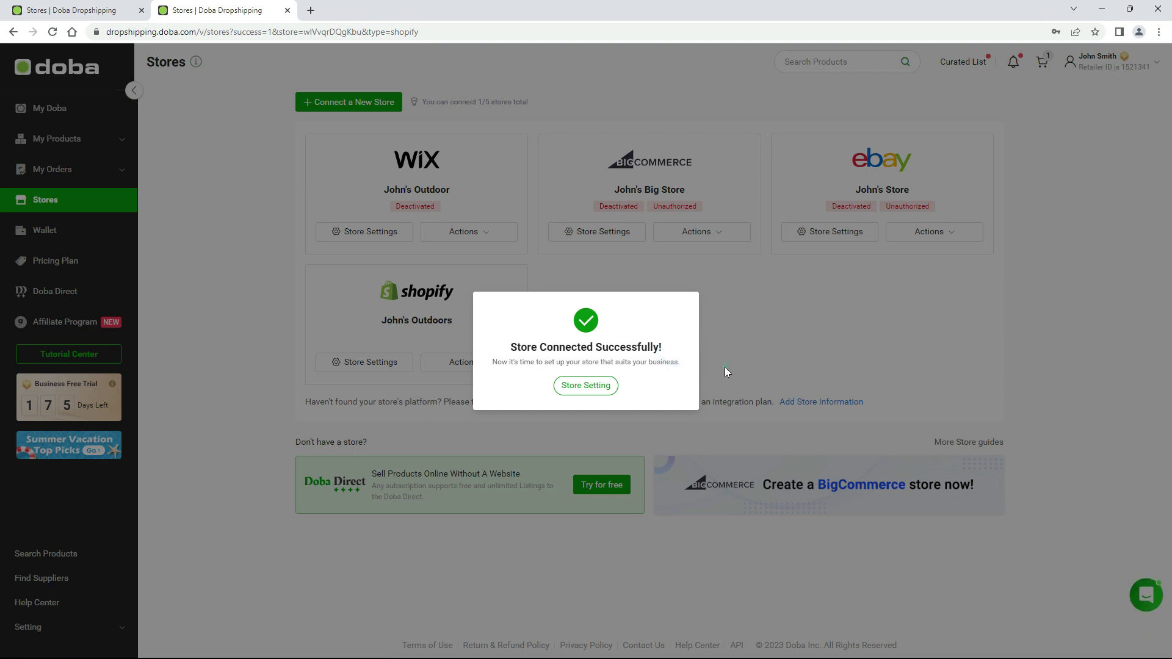
Open Store Setting for John's Outdoors from the connection success dialog.
click(585, 388)
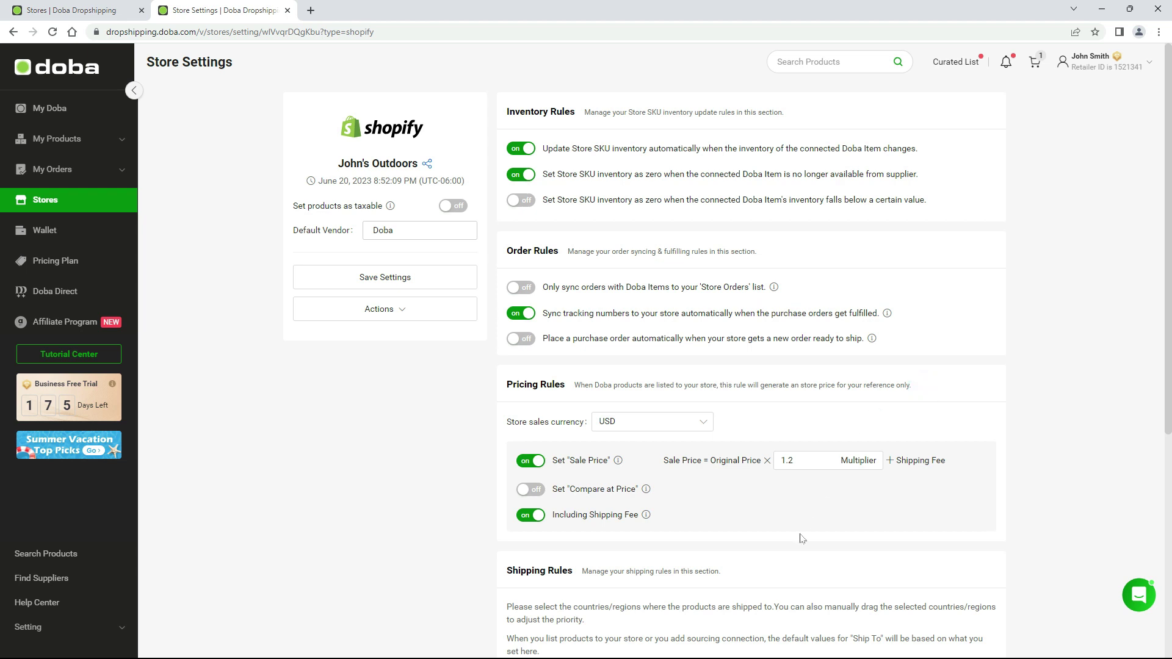
scroll(763, 576, down, 4)
scroll(763, 576, down, 4)
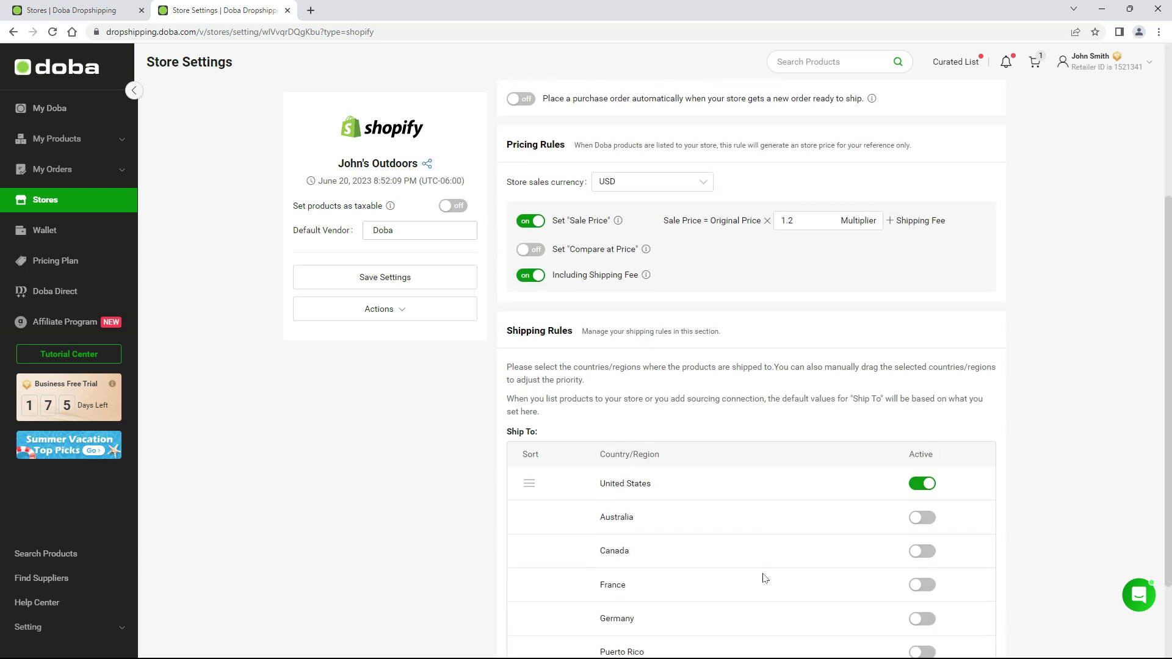
scroll(764, 575, down, 3)
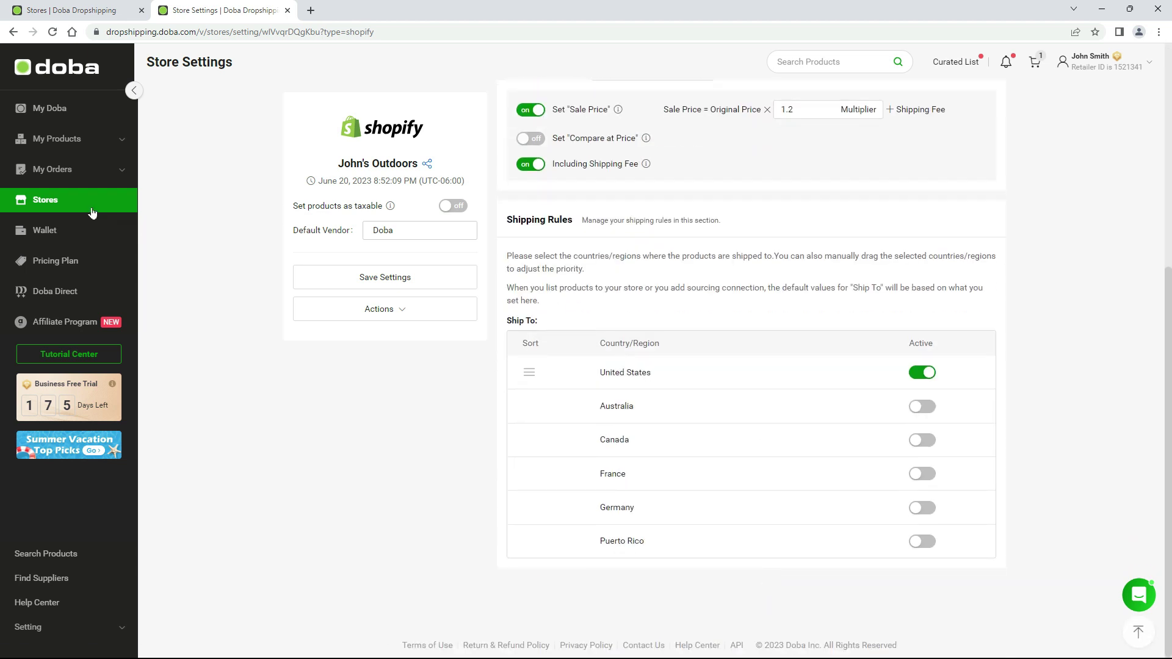
Go back to the Stores list, now showing John's Outdoors beside the Wix, BigCommerce and eBay stores.
click(51, 199)
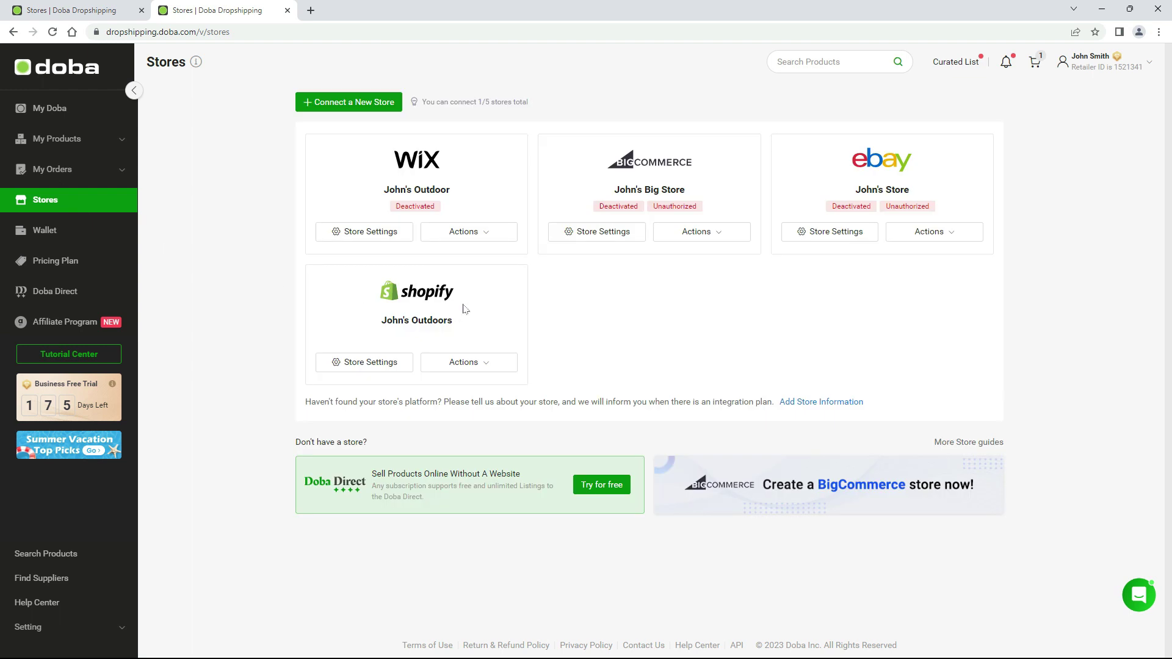
click(471, 292)
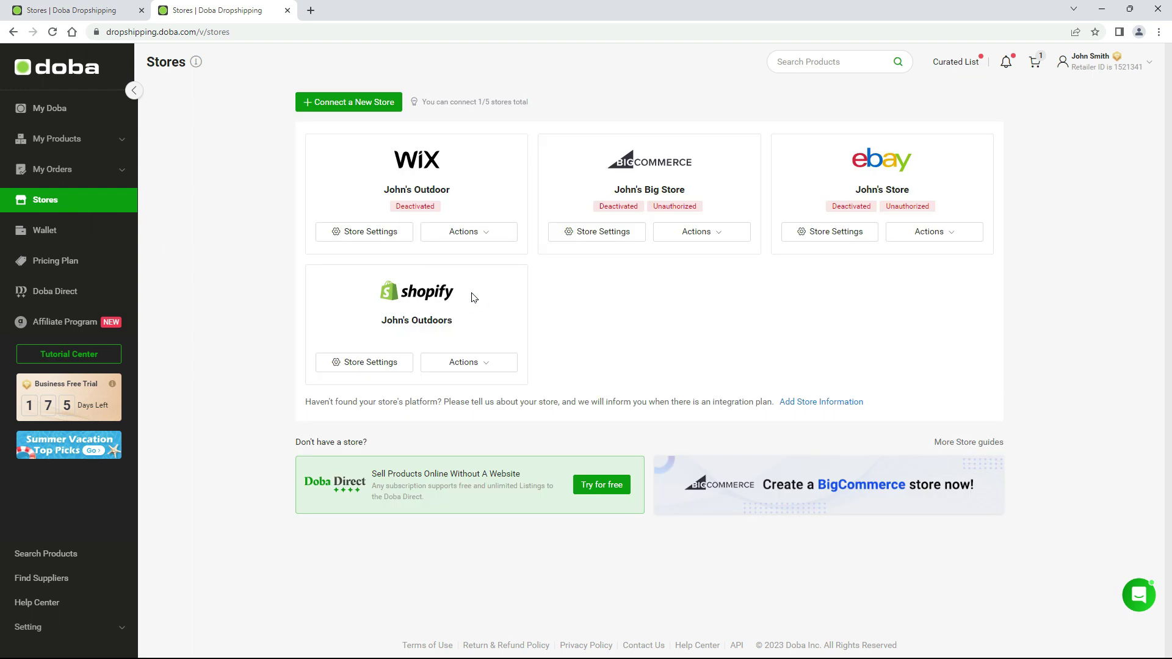